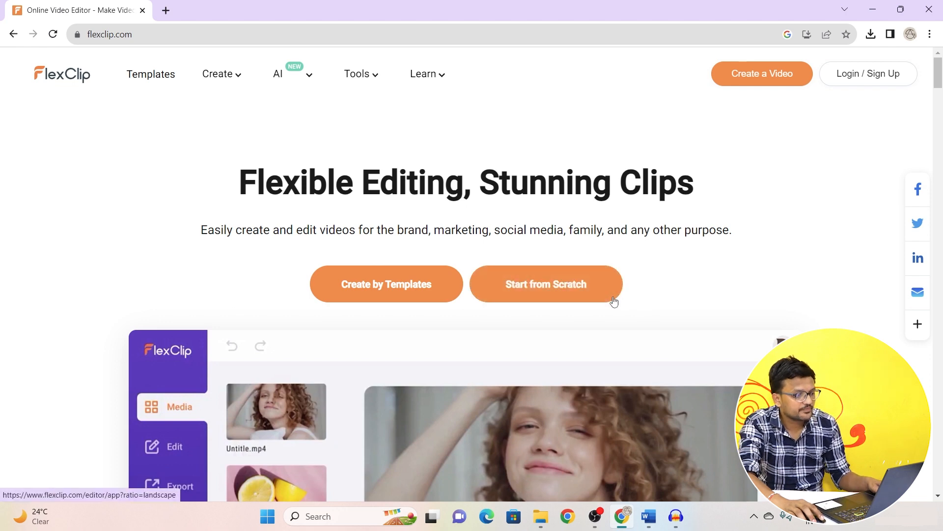
- Open the premade video template library and browse its template categories
click(388, 290)
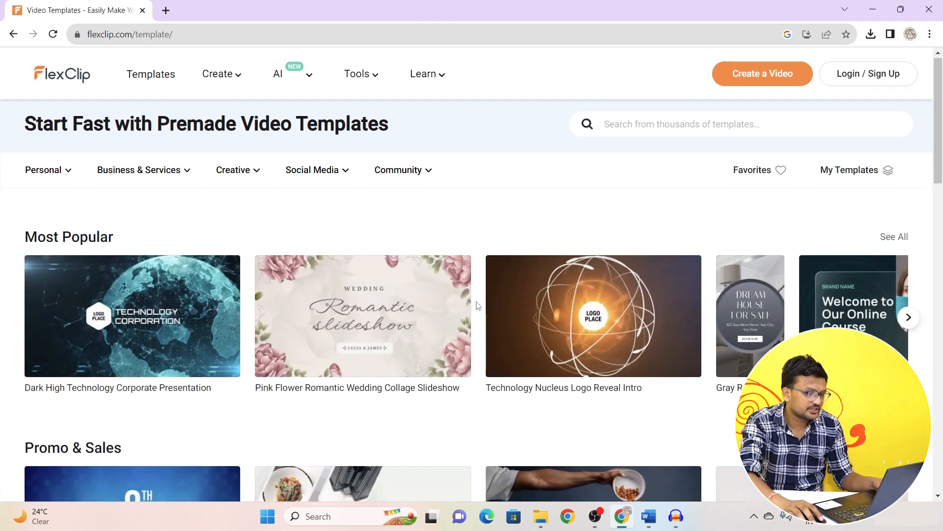
scroll(479, 302, down, 5)
scroll(477, 307, down, 6)
scroll(479, 295, up, 11)
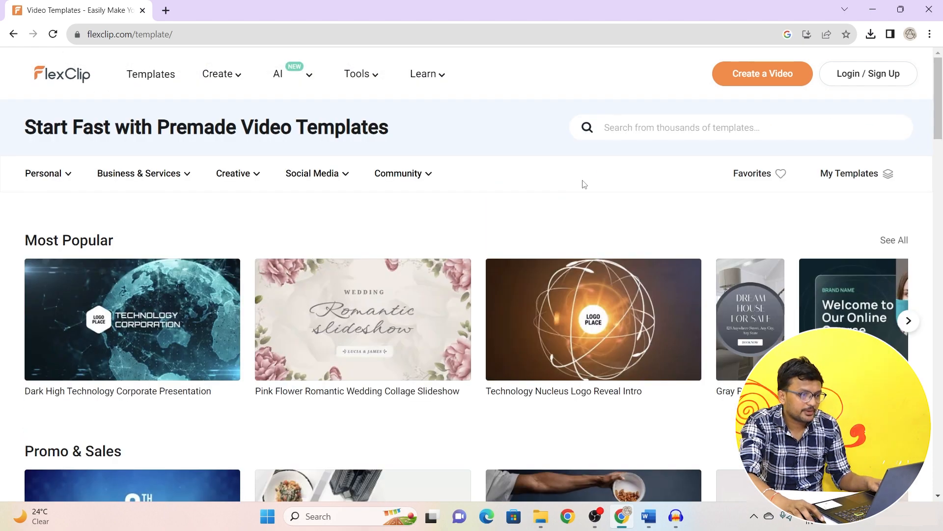
- Search the template library for wedding invitations
click(638, 131)
text(wedd)
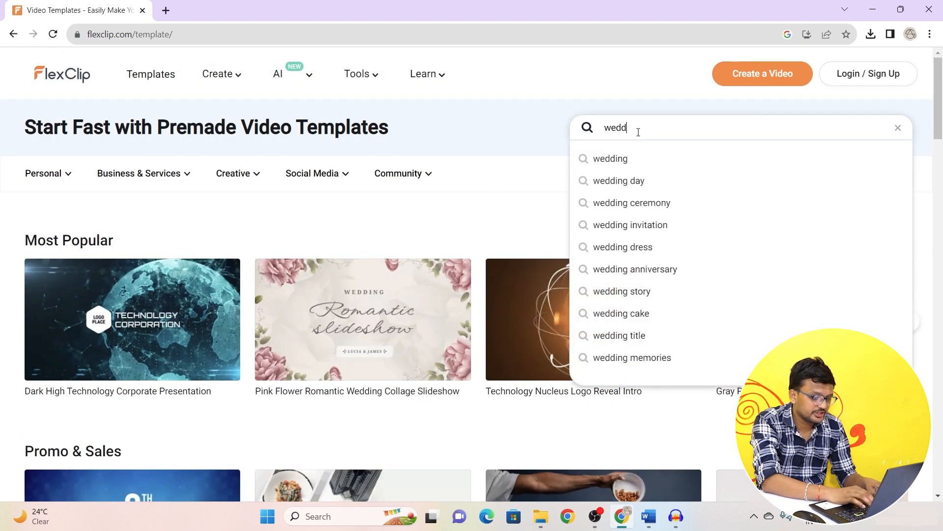
text(ing invita)
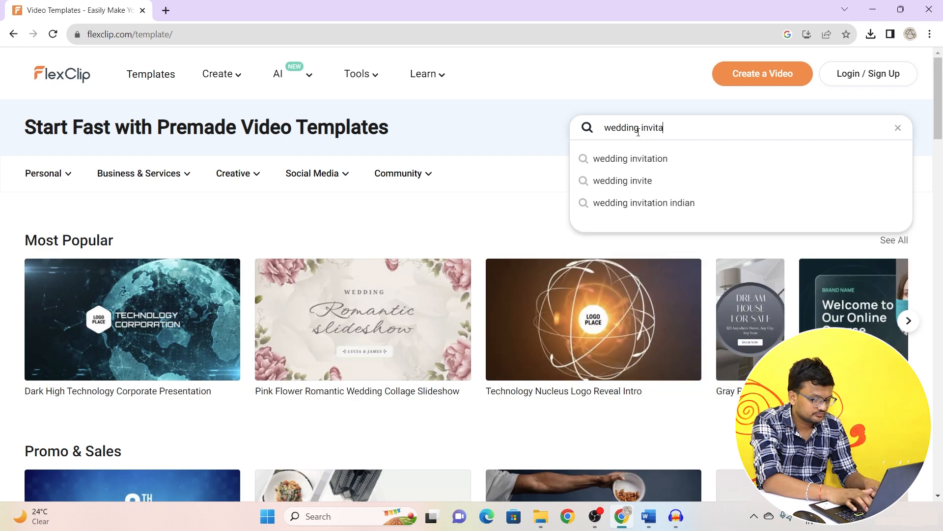
text(tions)
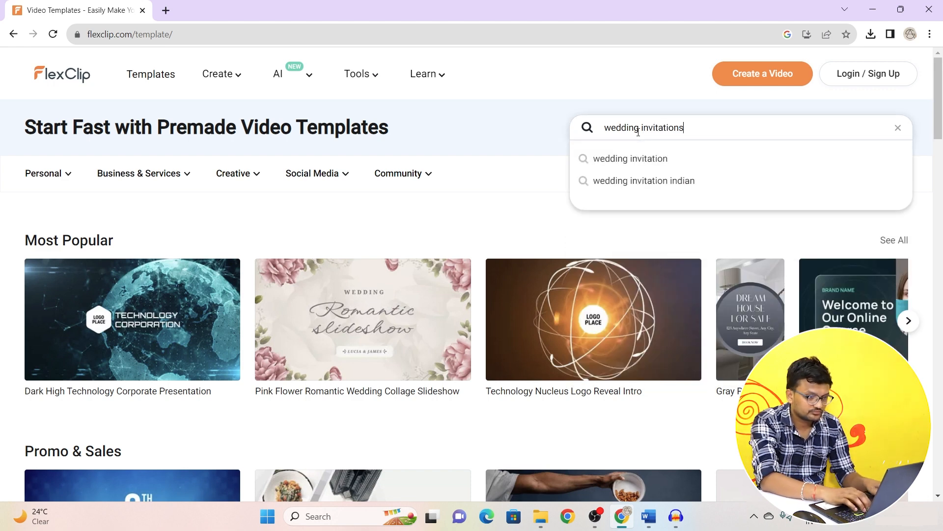
key(Return)
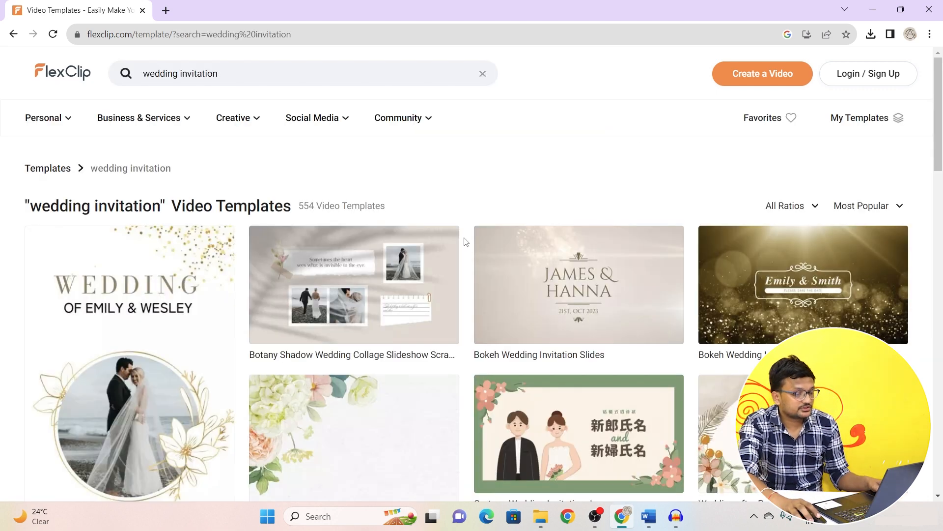
- Open the Elegant Floral Save the Date Wedding Invitation template for customizing in 16:9 format
scroll(466, 242, down, 3)
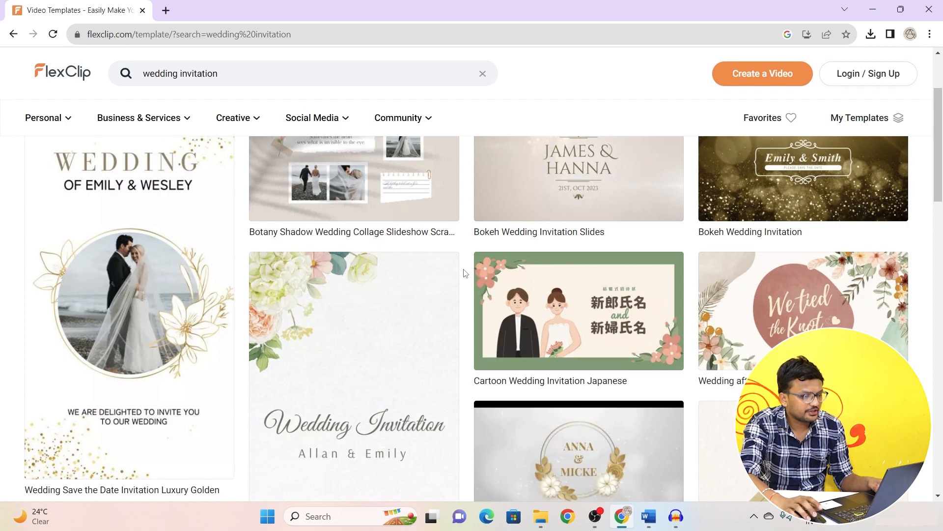
scroll(465, 273, down, 3)
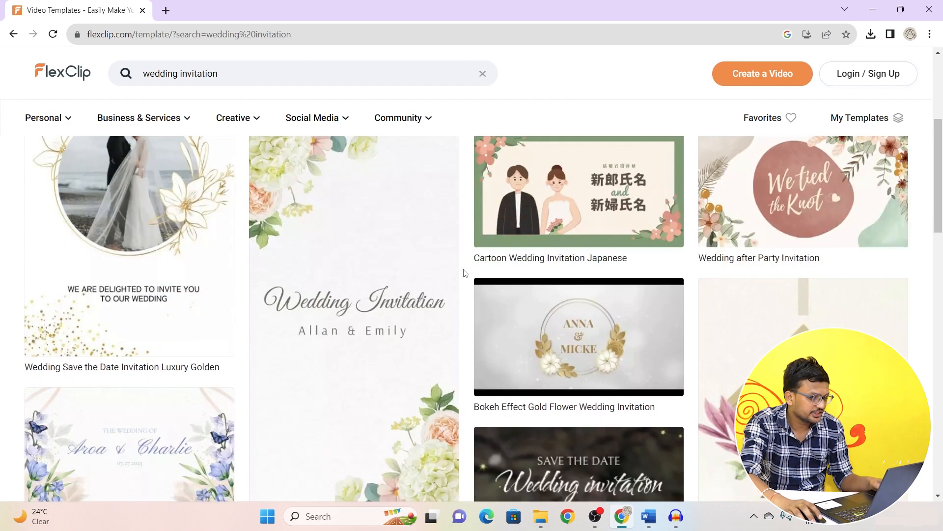
scroll(465, 273, down, 10)
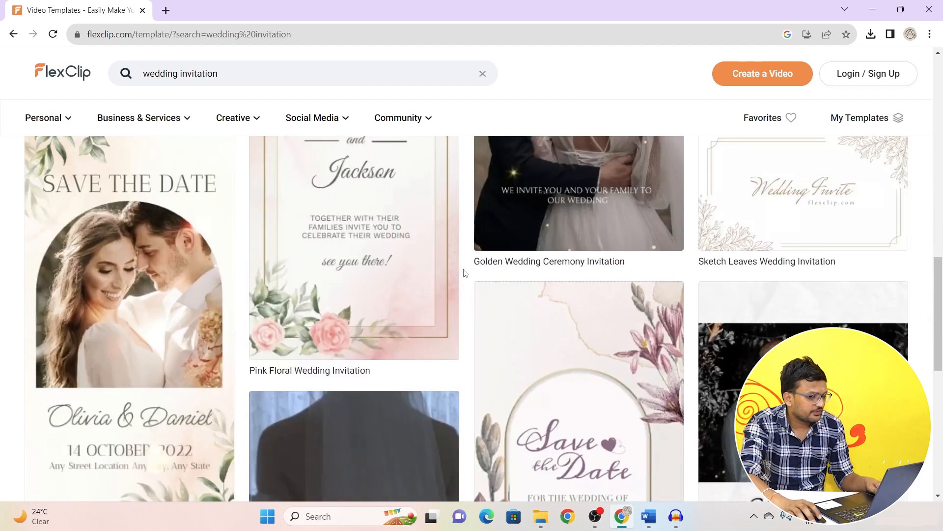
mouse_move(105, 266)
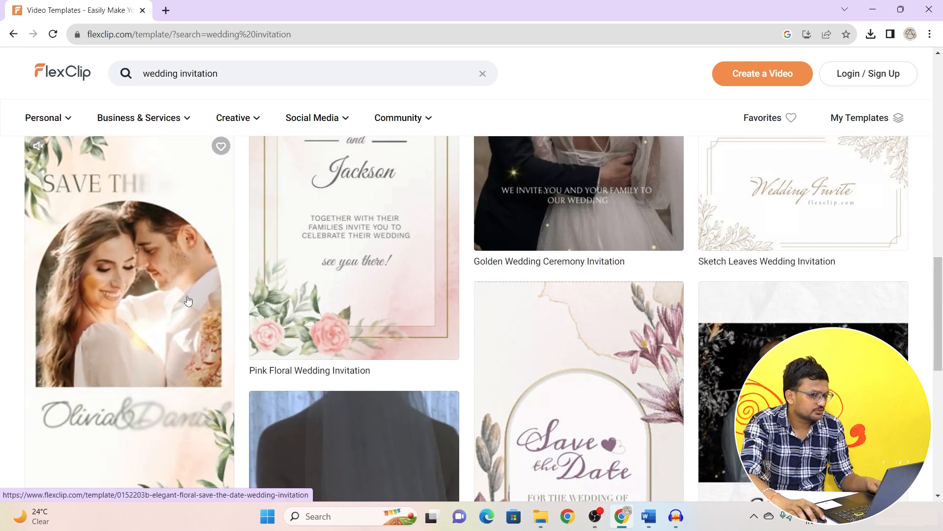
click(188, 300)
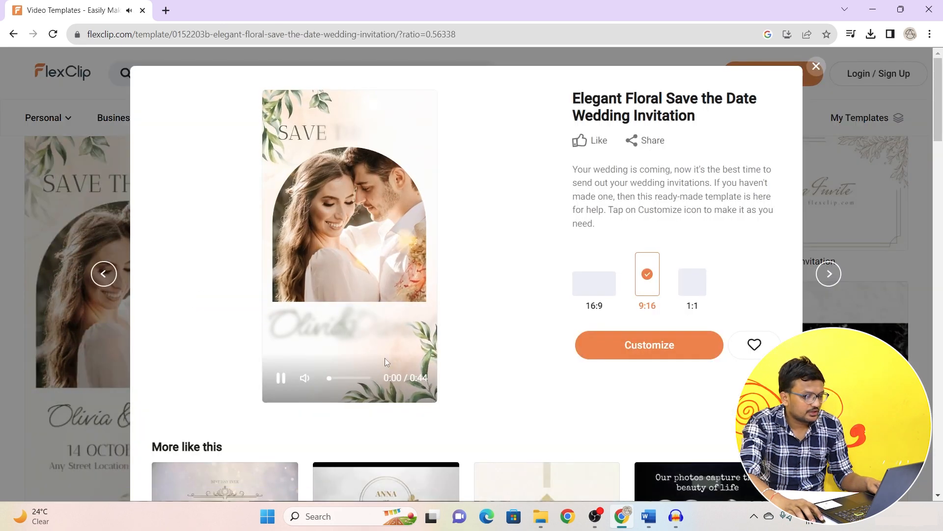
click(280, 379)
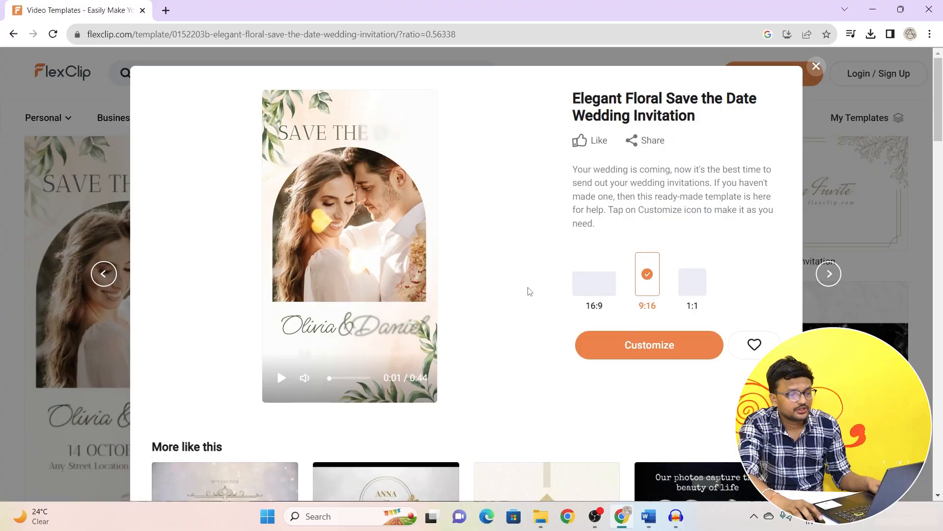
click(594, 284)
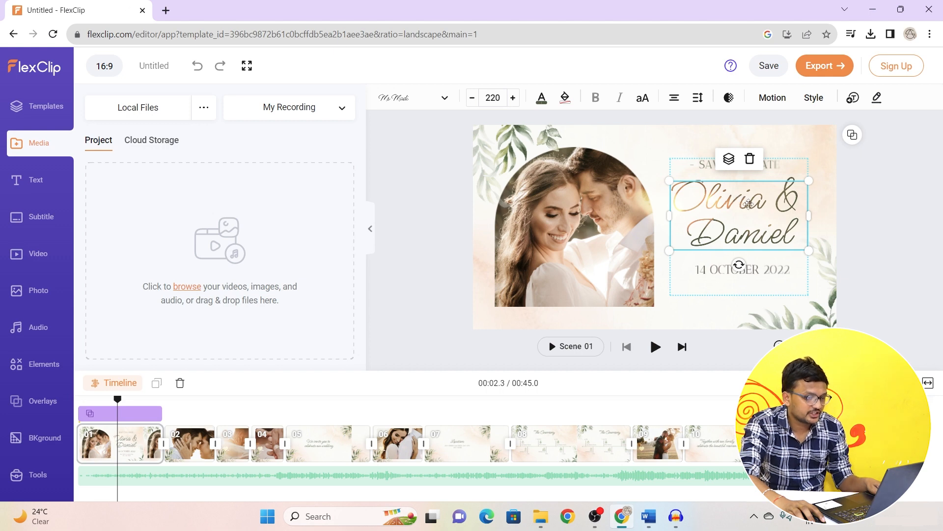
- Replace both placeholder names in the first scene's title with the bride's and groom's names
double_click(749, 203)
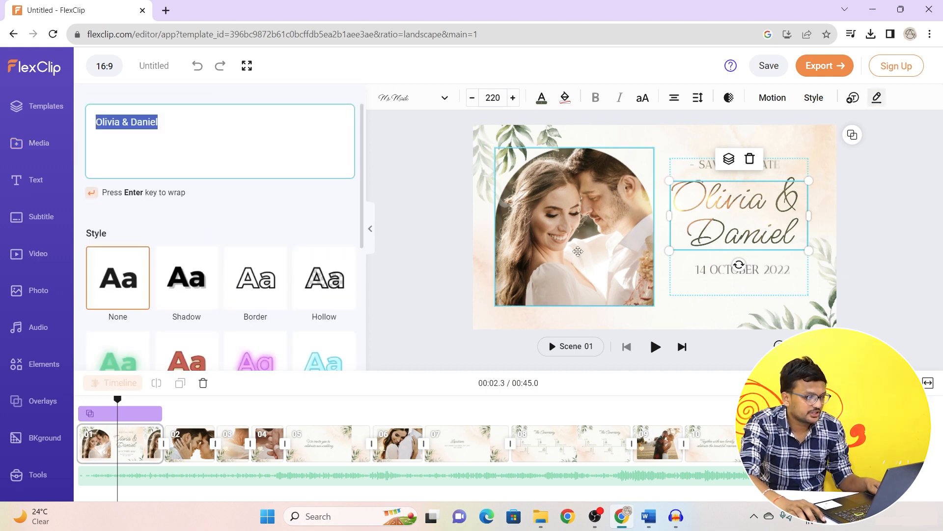
click(193, 127)
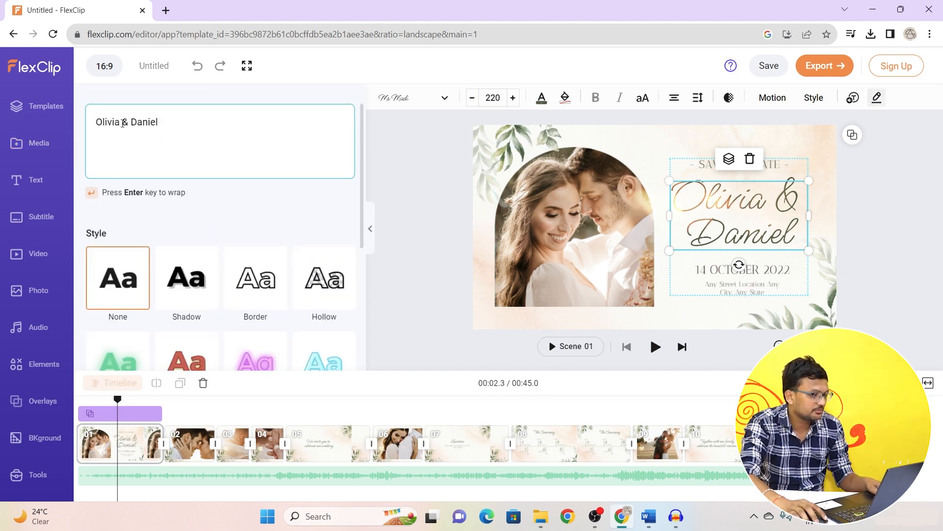
text(Madhu & )
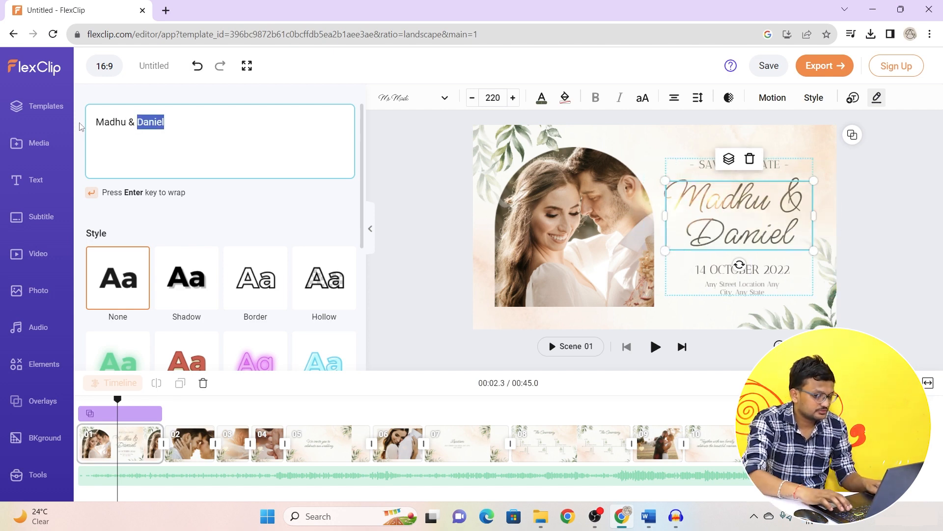
text(Manasa)
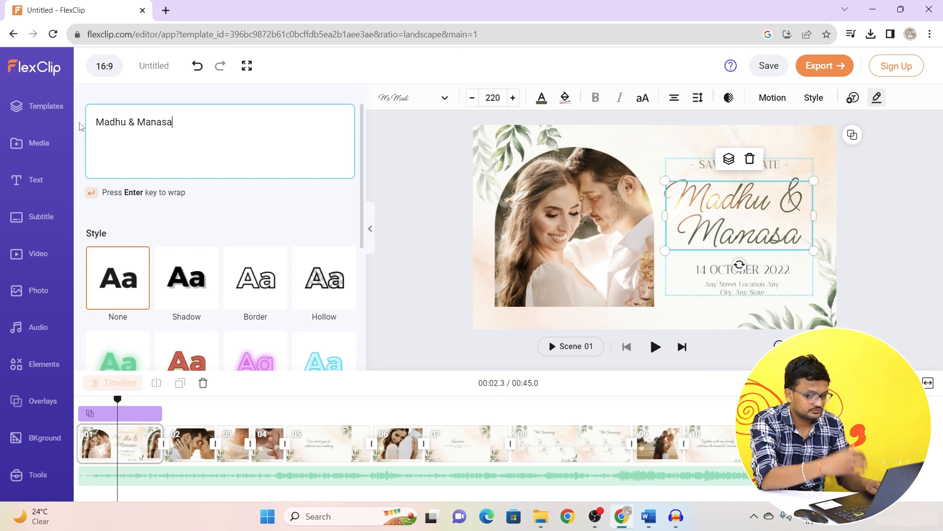
- Change the wedding date in the first scene to 14 SEPTEMBER 2023
click(777, 269)
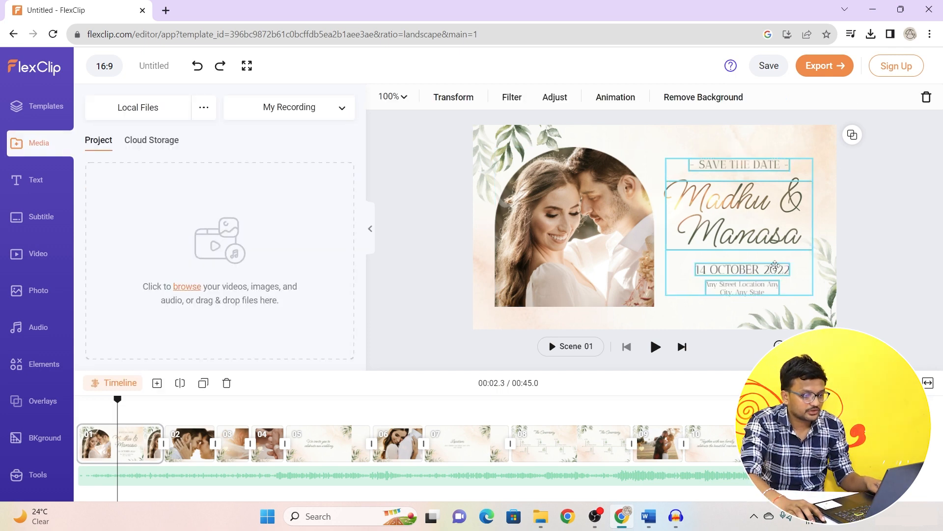
click(775, 269)
click(214, 130)
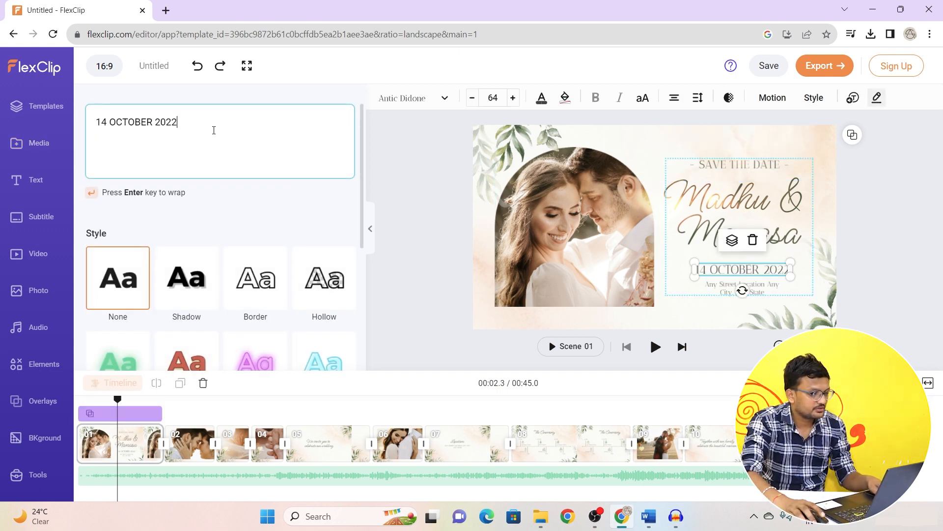
key(BackSpace)
text(3)
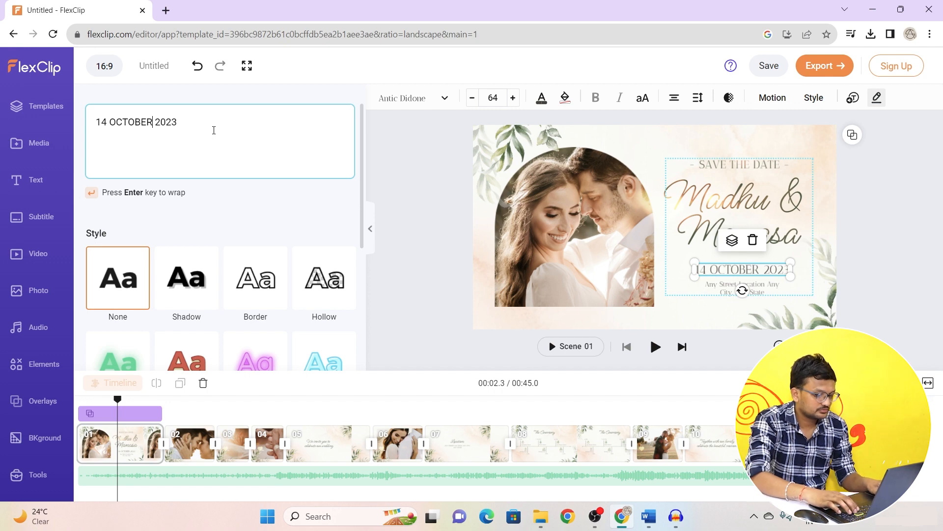
key(BackSpace)
key(BackSpace)
key(BackSpace)
key(BackSpace)
key(BackSpace)
key(BackSpace)
key(BackSpace)
text(s)
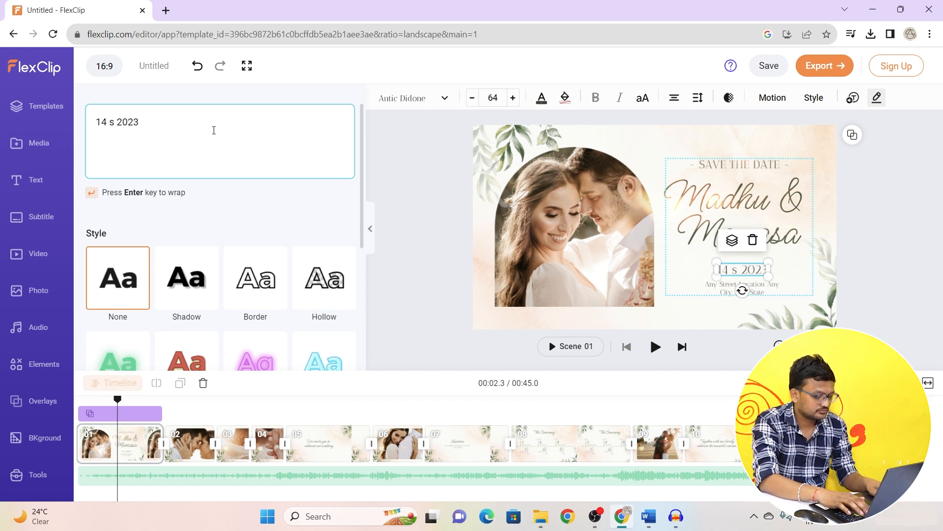
text(w)
key(BackSpace)
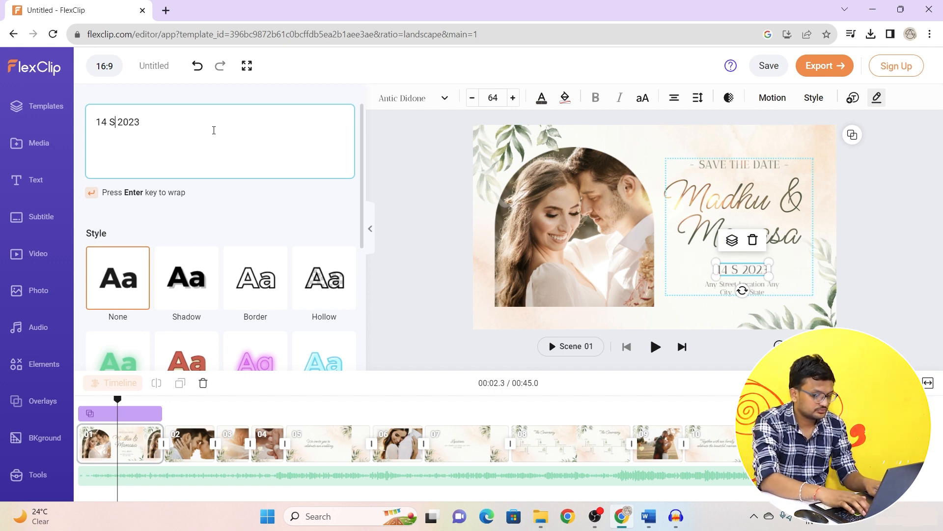
text(EPTE)
text(MBER)
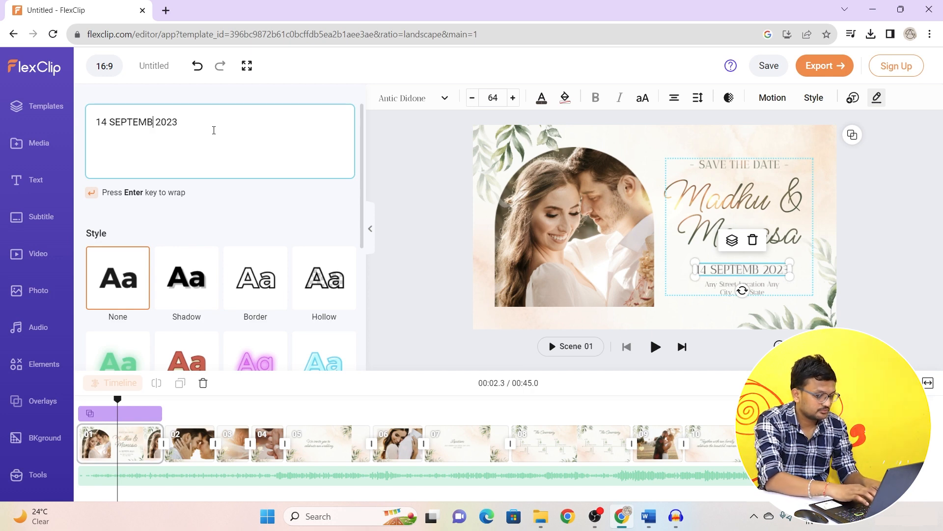
click(413, 201)
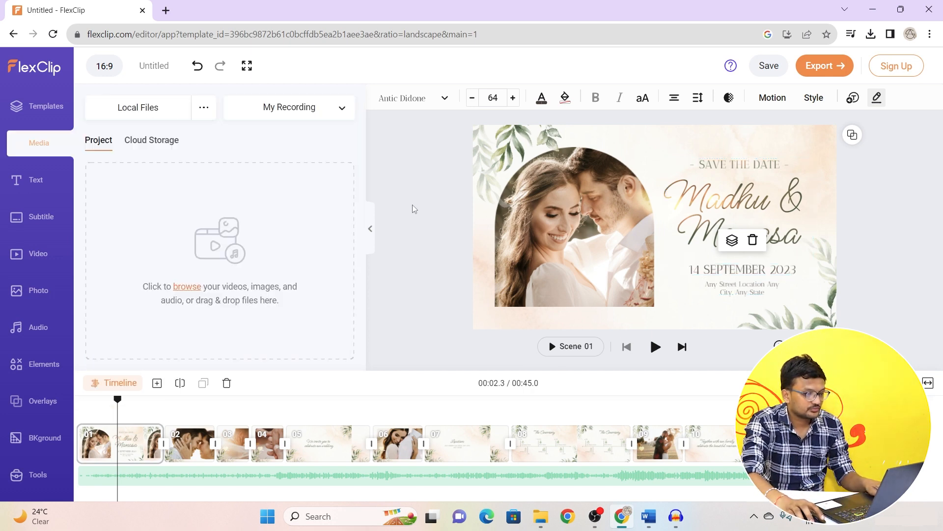
- Replace the placeholder address below the date in the first scene with the wedding venue's location
click(725, 288)
click(208, 144)
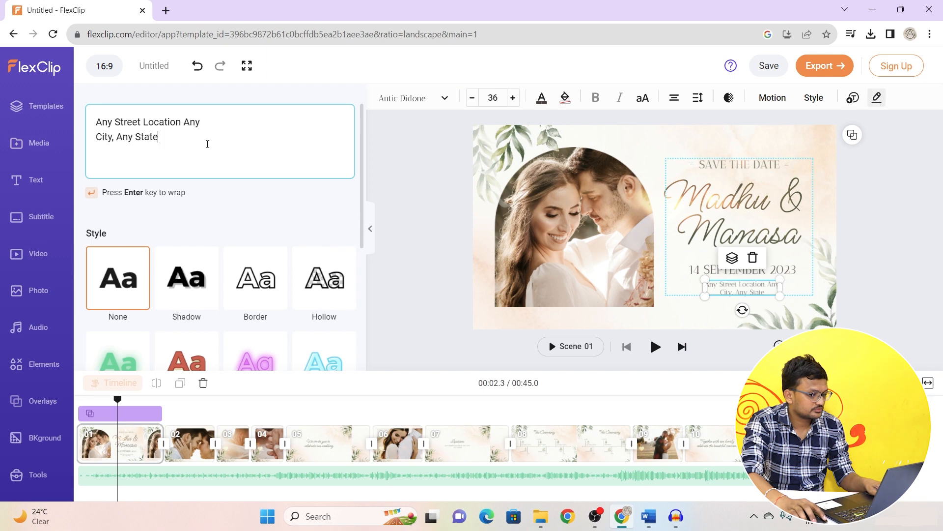
key(ctrl+a)
text(U)
key(BackSpace)
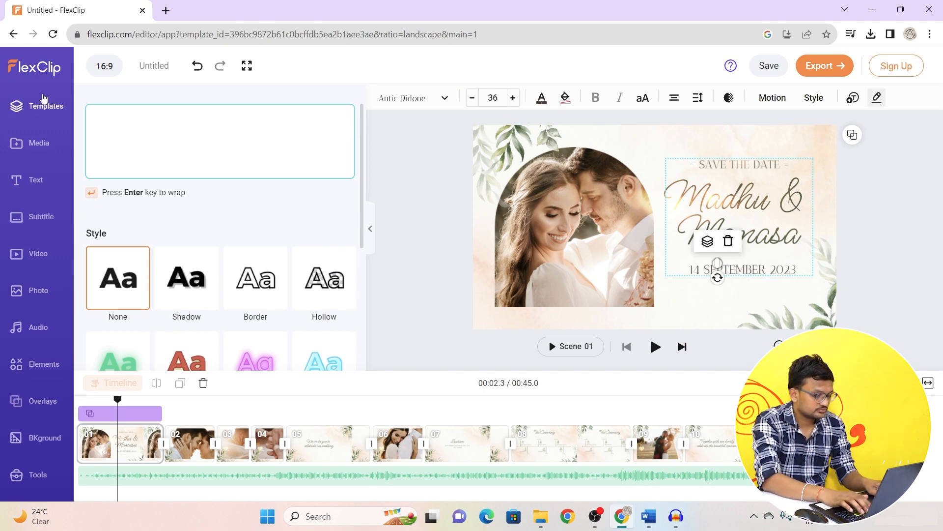
text(Uppal, Hyderabad)
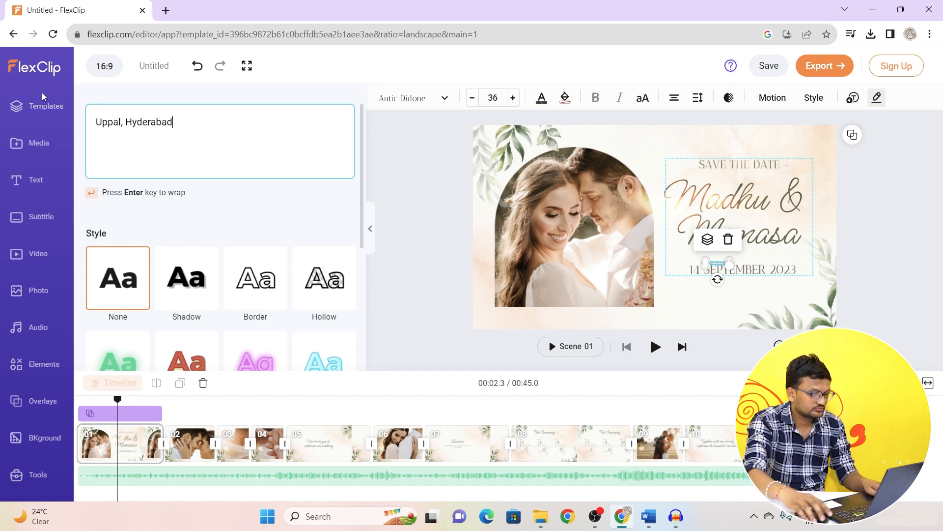
click(420, 266)
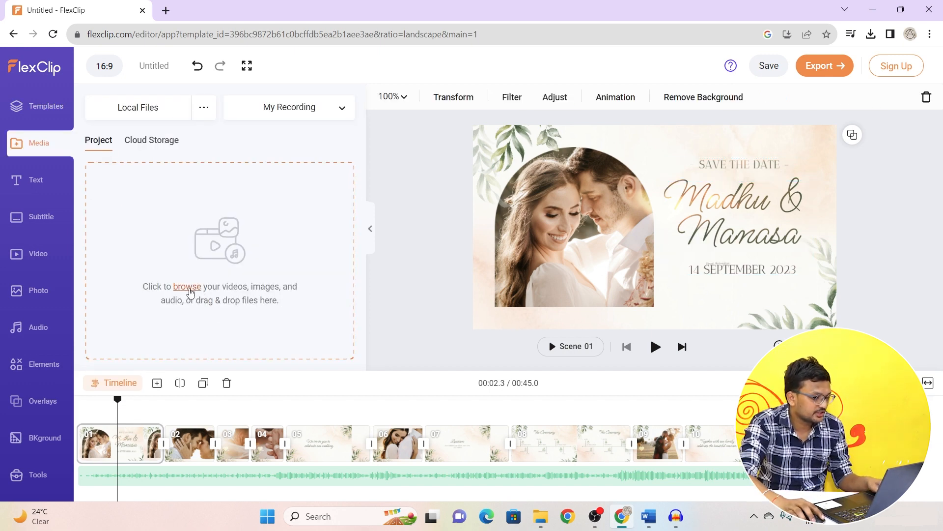
- Upload all the couple images from the New folder directory to the project media
click(187, 287)
scroll(312, 202, down, 1)
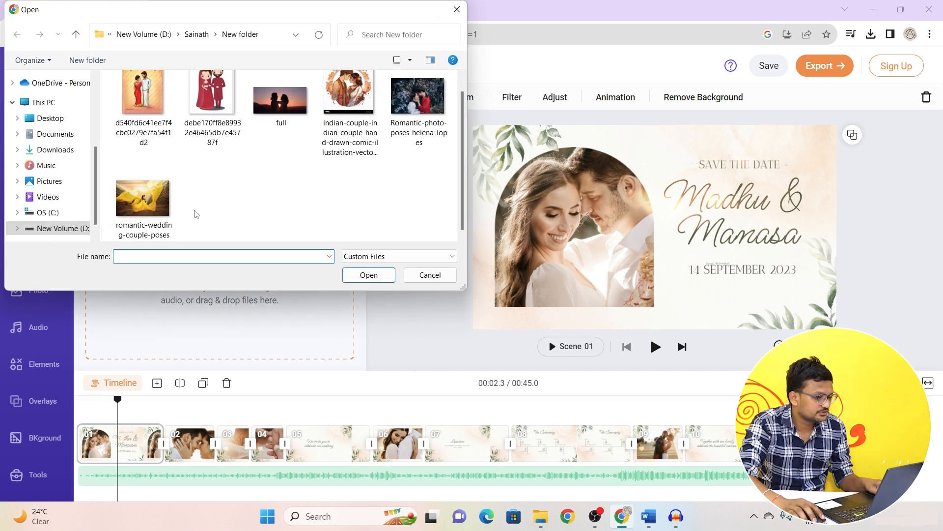
key(ctrl+a)
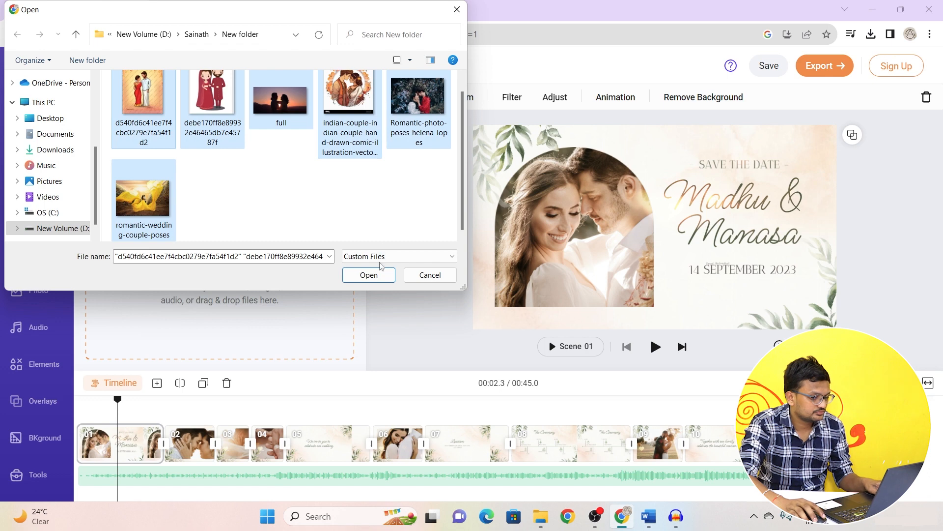
click(381, 274)
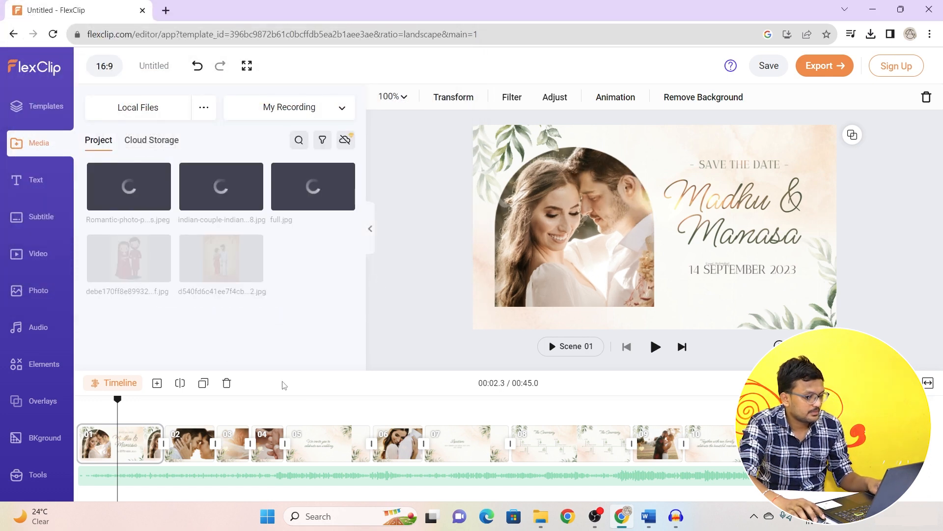
- Replace the couple photo in scene 01 with the illustrated Indian couple image, enlarge it beside the text and preview the scene at 00:02.3
click(586, 268)
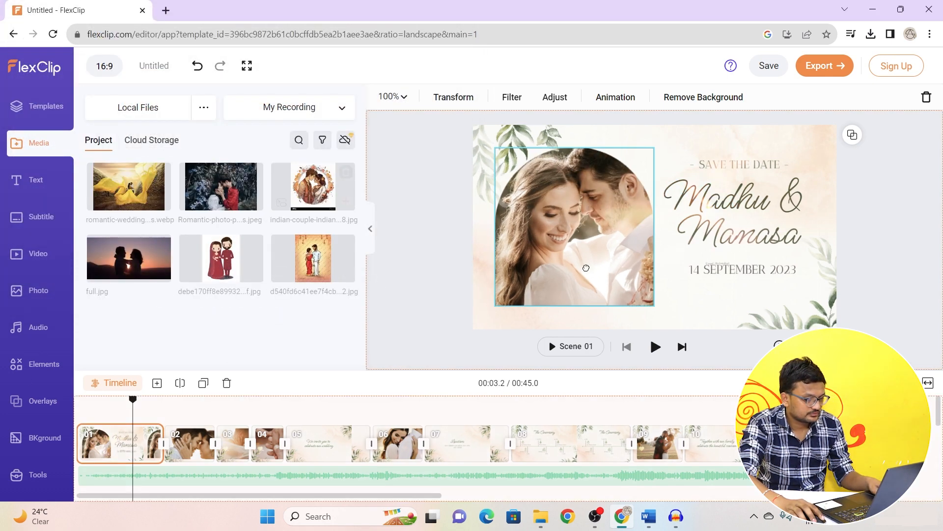
drag(587, 268, 587, 268)
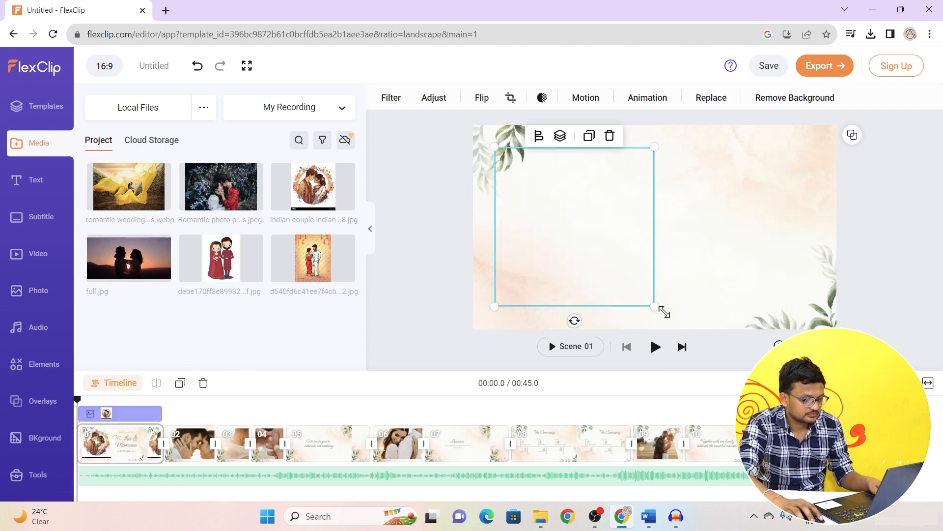
drag(663, 312, 686, 337)
drag(639, 270, 618, 265)
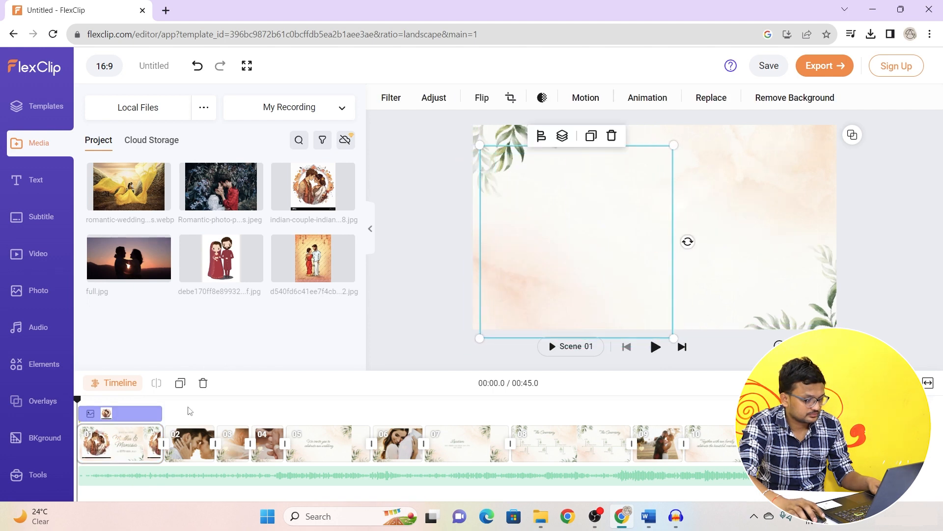
click(118, 400)
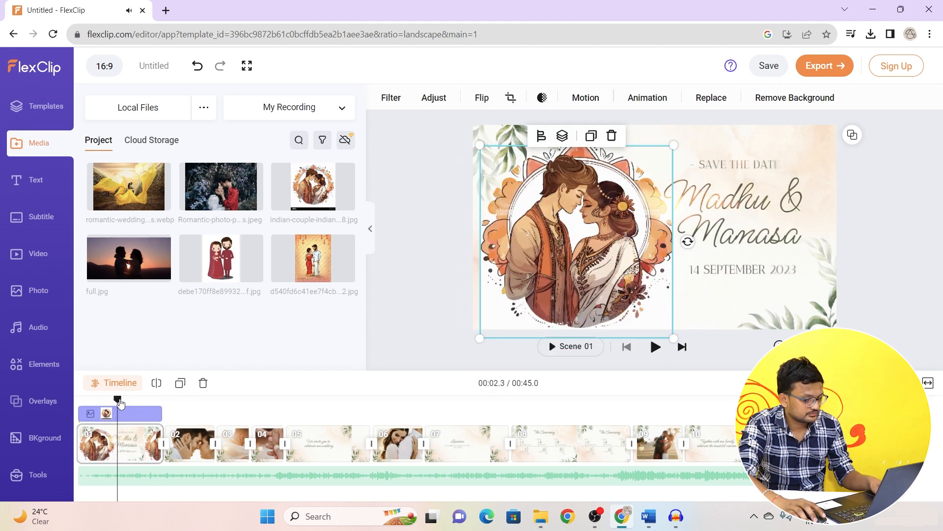
- Preview the rest of scene 01 and replace the couple photo in scene 02 with the Romantic-photo image of the couple among dark foliage
key(space)
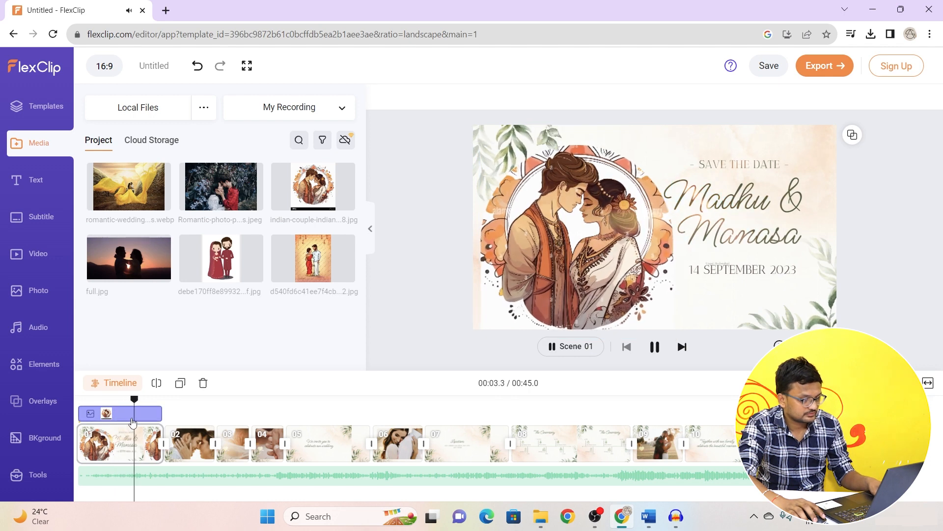
click(135, 421)
click(190, 445)
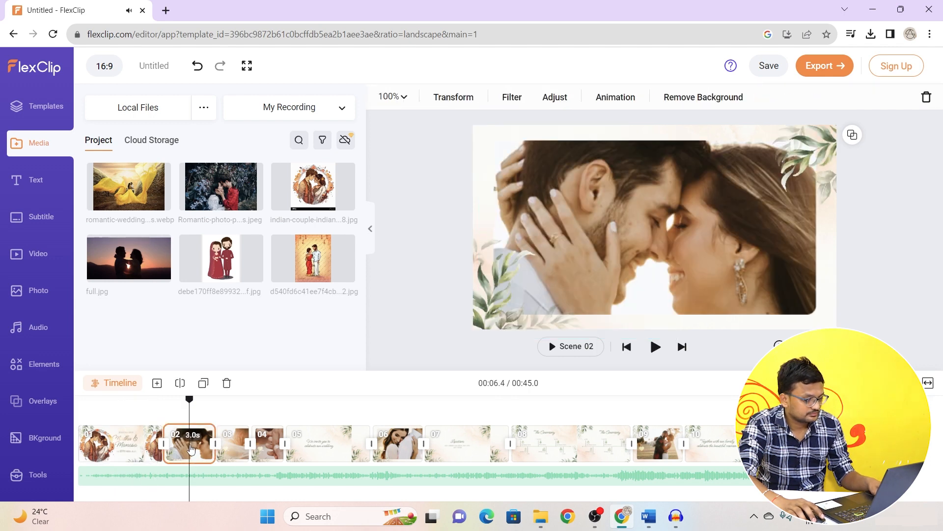
drag(238, 188, 770, 209)
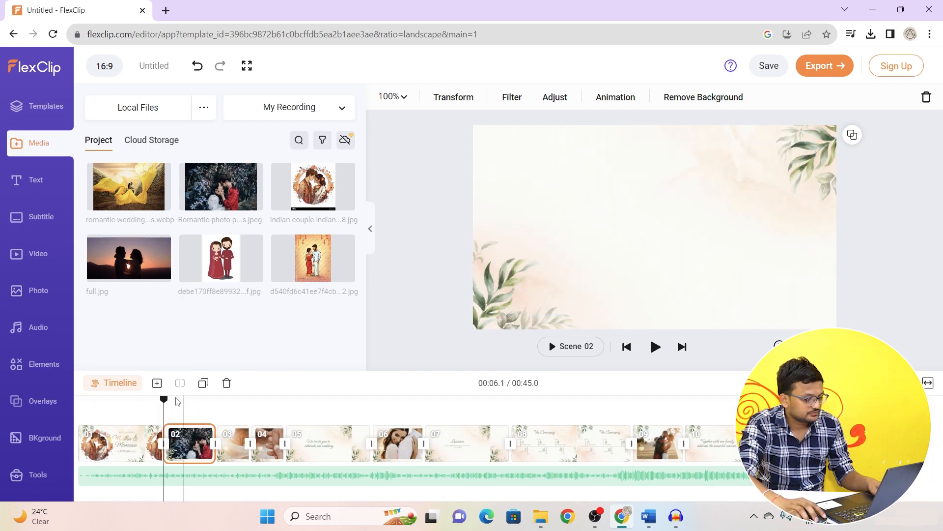
- Replace the couple photo in scene 03 with the sunset silhouette image full.jpg and preview the scene
click(235, 444)
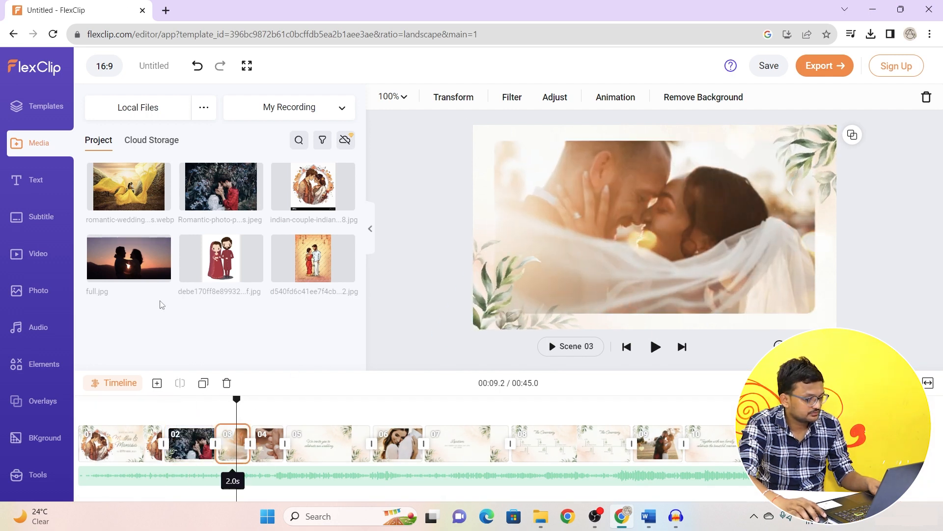
click(128, 258)
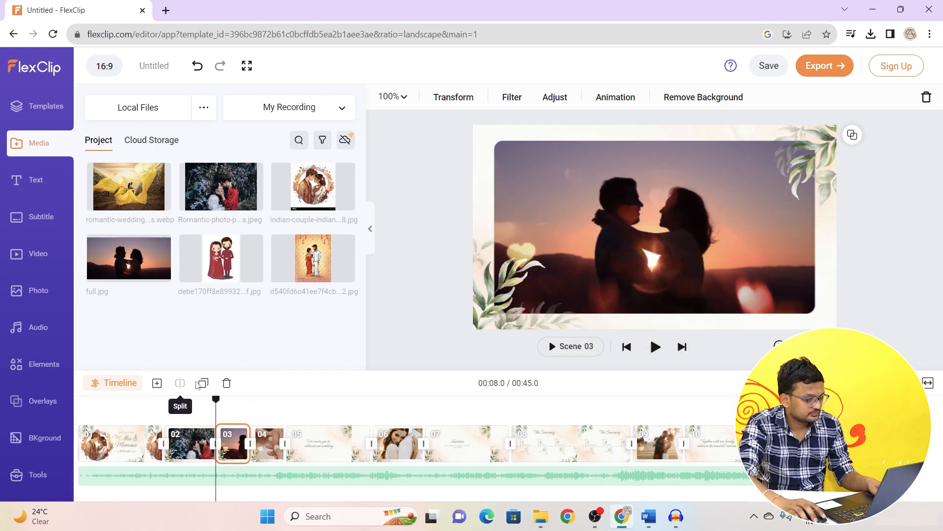
key(space)
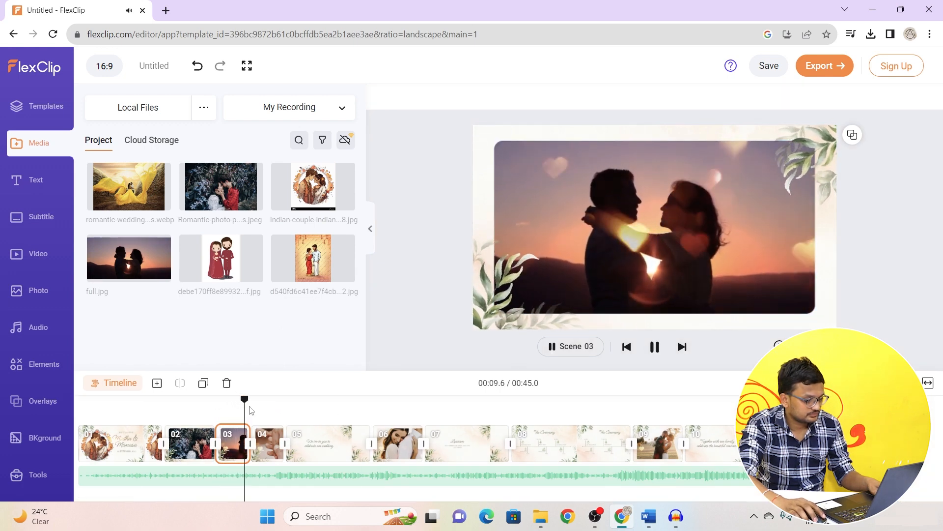
key(space)
- Replace the photo in scene 04 with the romantic-wedding image of the couple in flowing yellow fabric and preview the edited scenes
click(262, 400)
drag(130, 186, 496, 239)
drag(262, 413, 112, 407)
key(space)
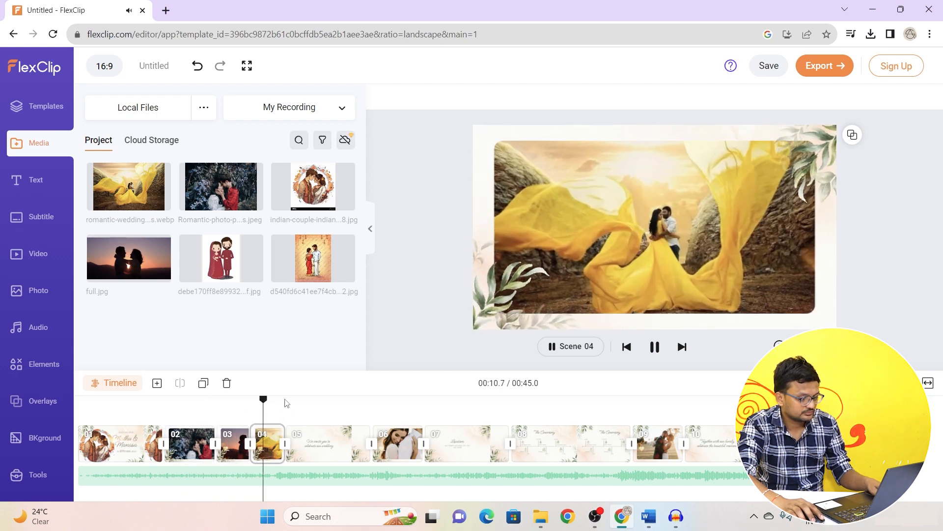
click(287, 403)
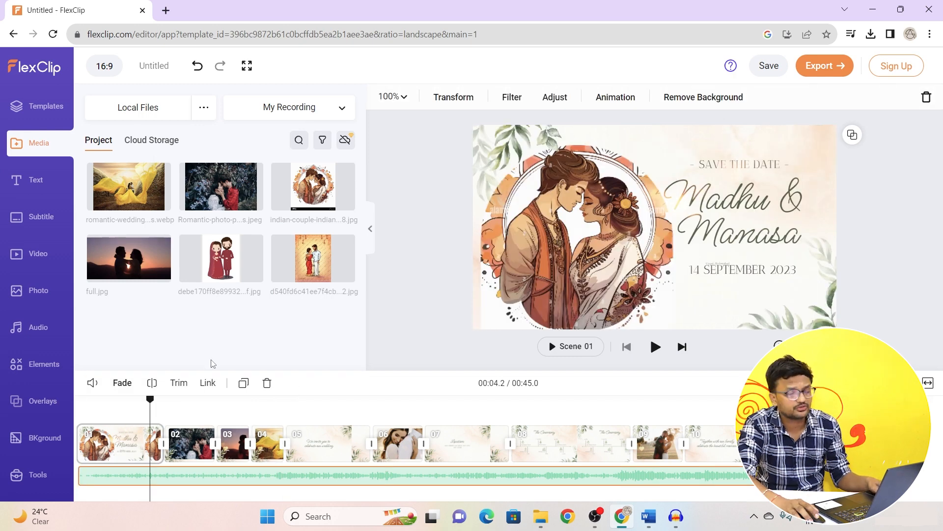
- Browse the stock audio tracks and skim through the remaining scenes up to scene 10
click(44, 329)
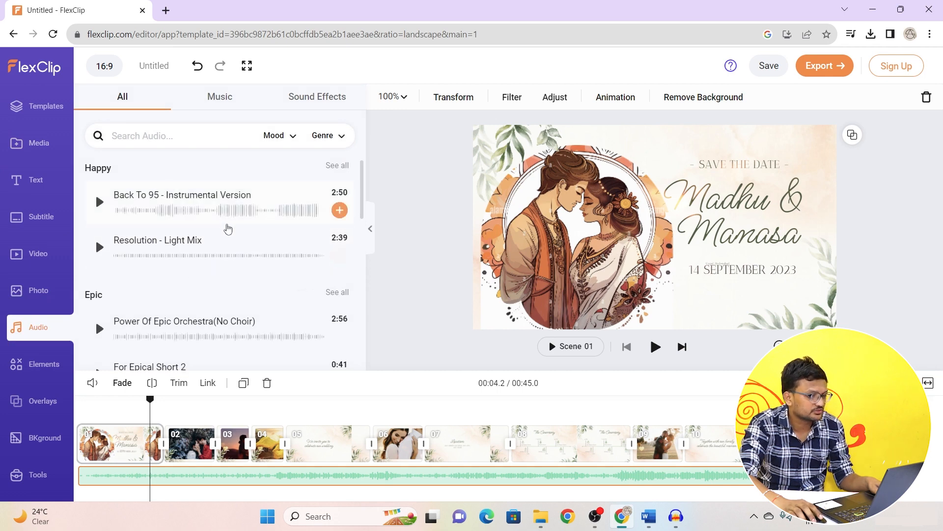
scroll(175, 305, down, 4)
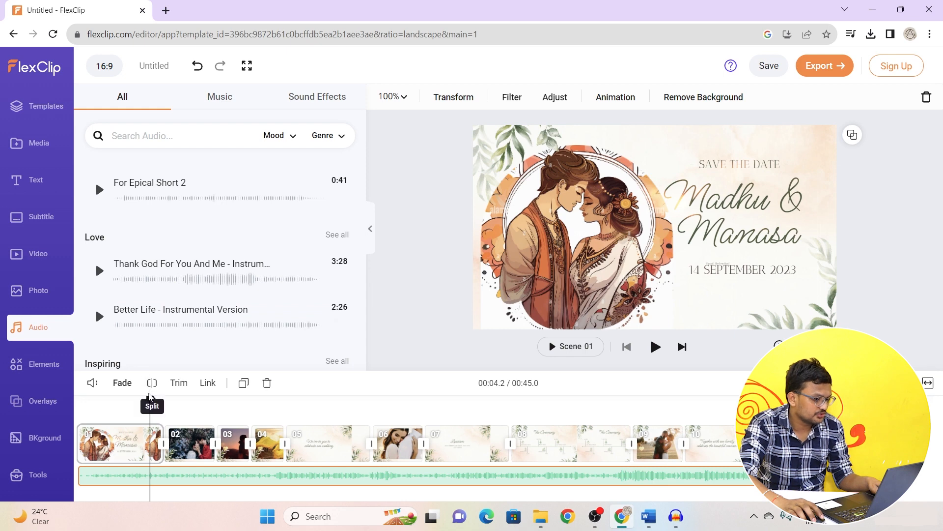
drag(150, 399, 722, 403)
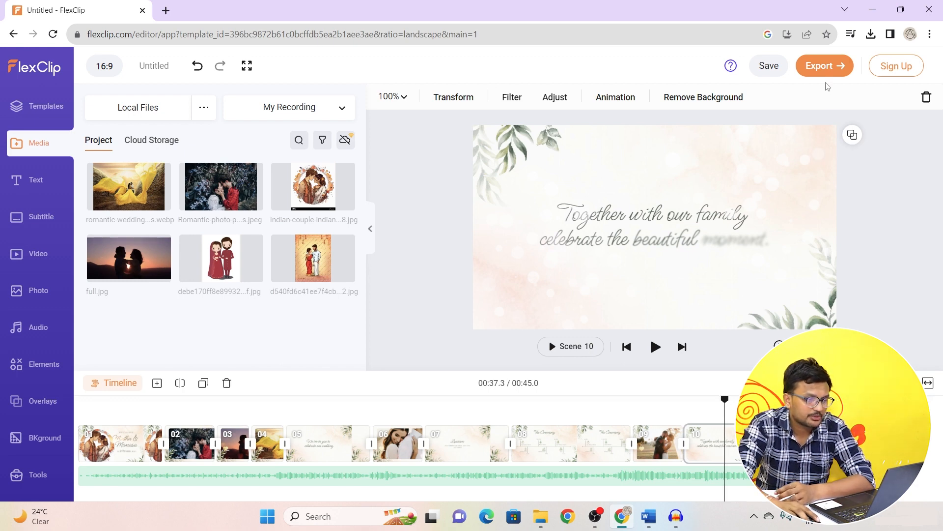
- Export the invitation as a 720p video with the watermark
click(825, 66)
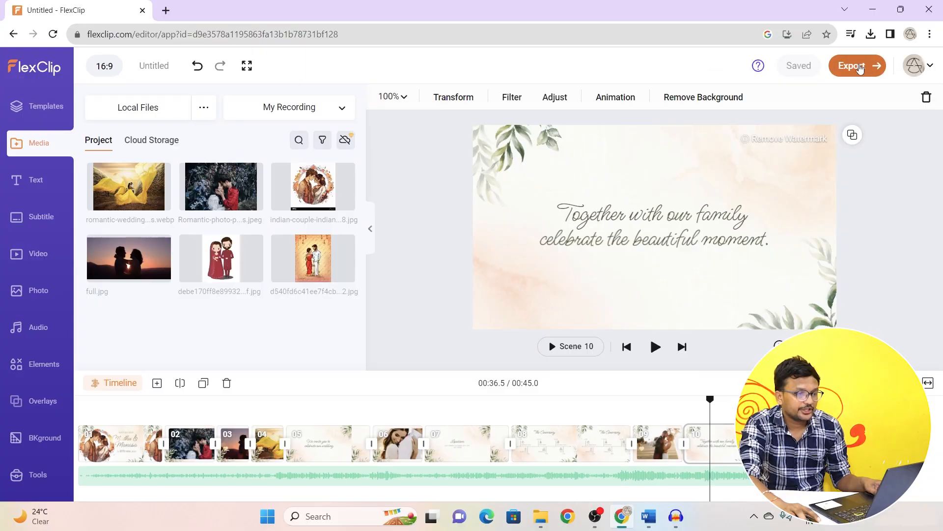
click(859, 68)
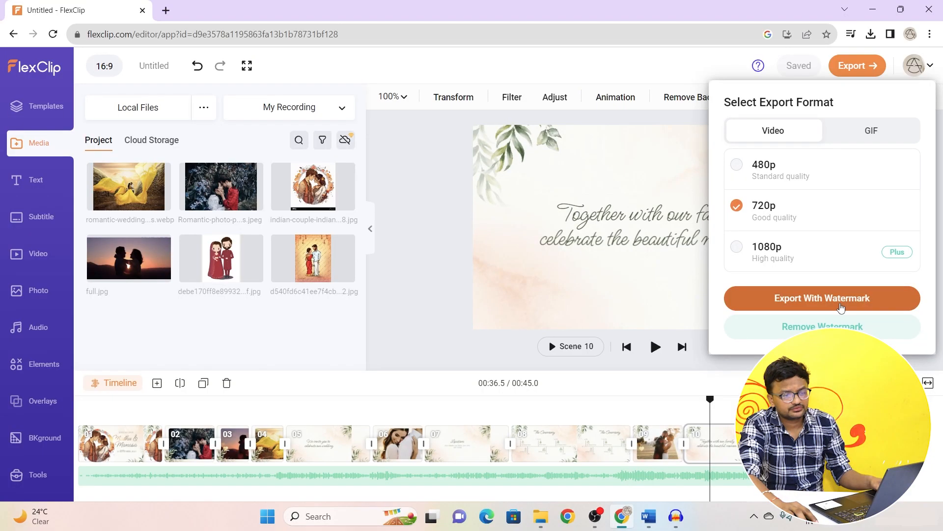
click(842, 308)
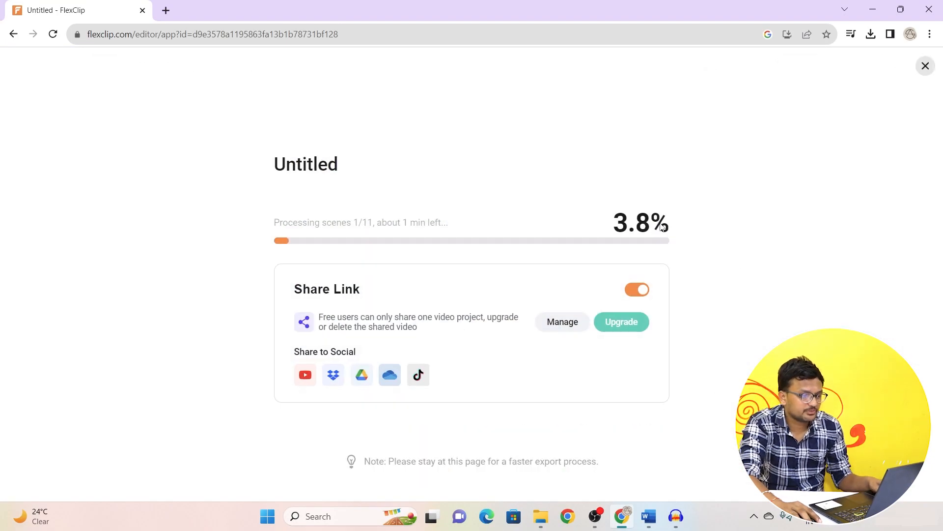